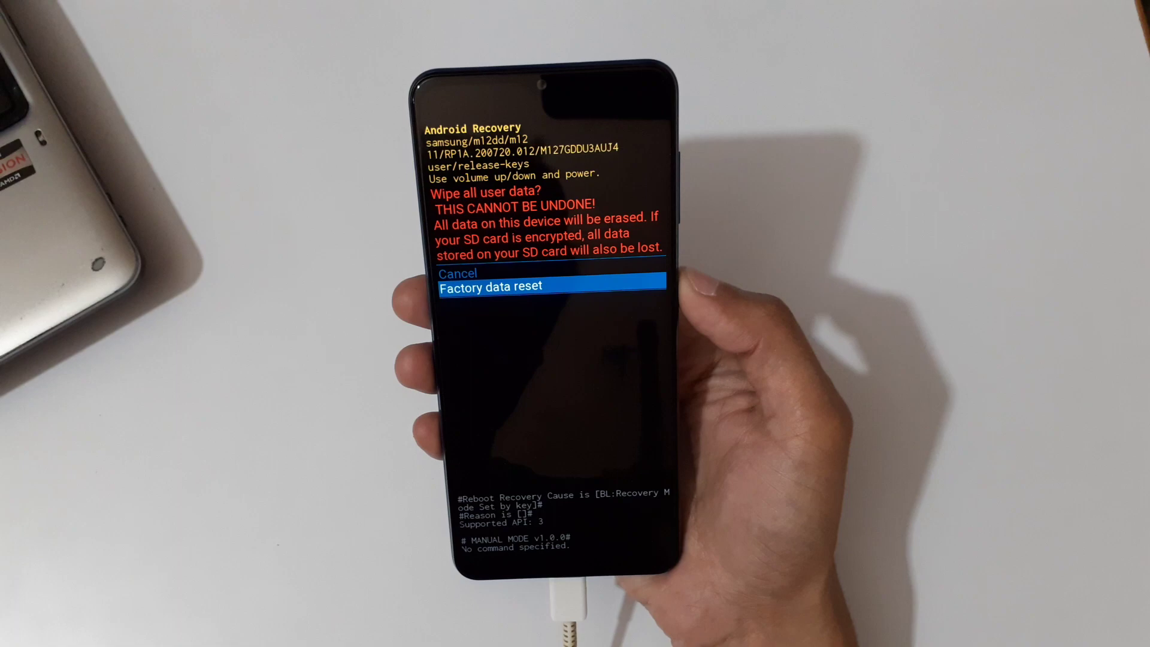
Confirm the factory data reset so Android Recovery begins formatting /data
{"action": "key", "text": "Return"}
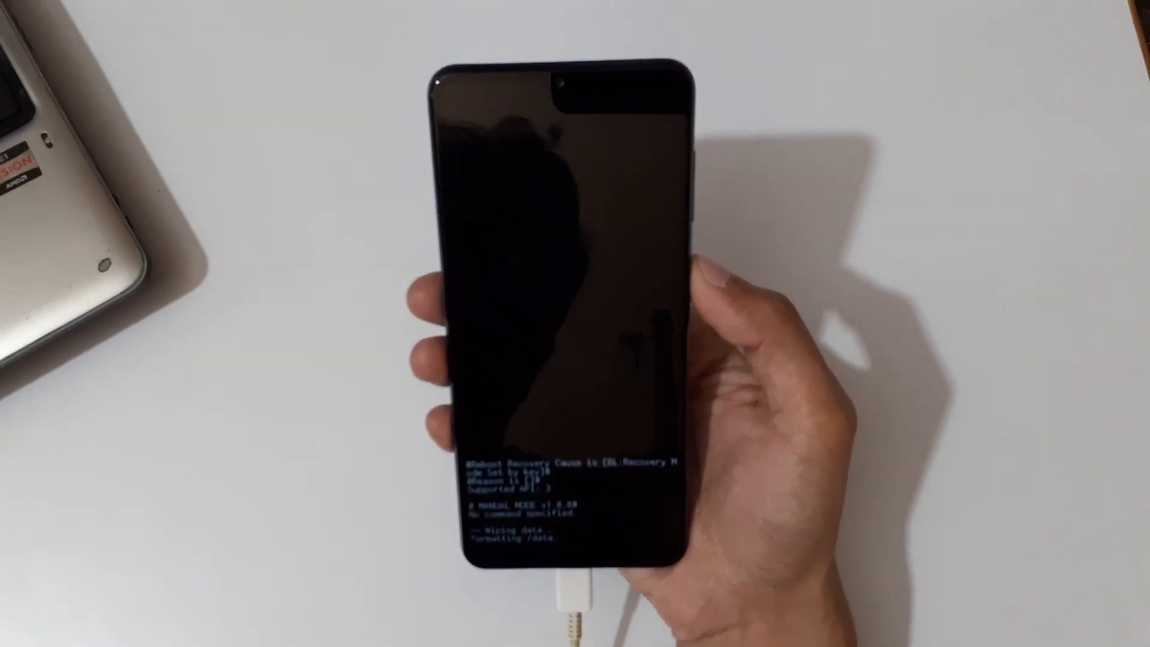